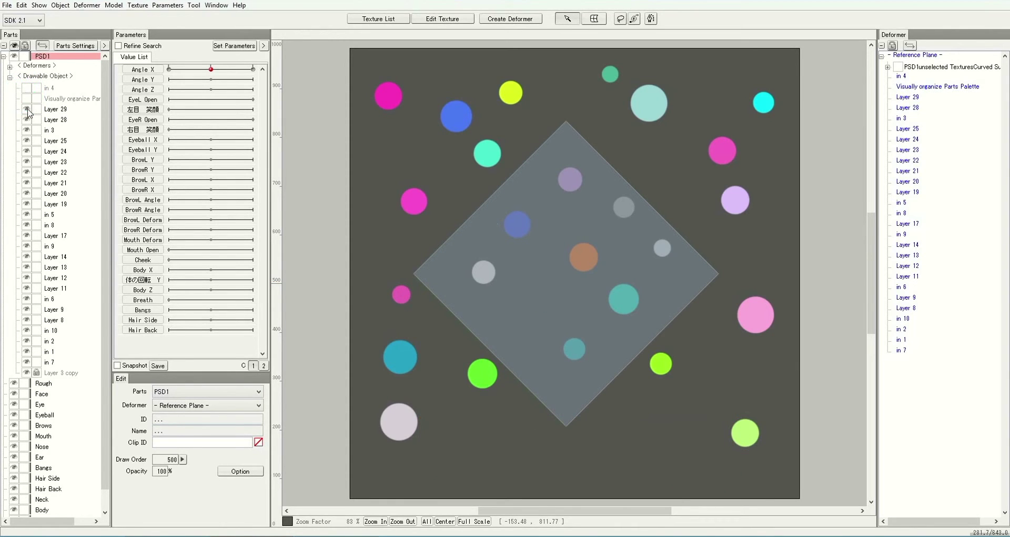
Step: Drag the eye and lock columns to batch-hide and lock parts from 'in 4' through Layer 14
{"action": "left_click_drag", "start_coordinate": [26, 88], "coordinate": [33, 147]}
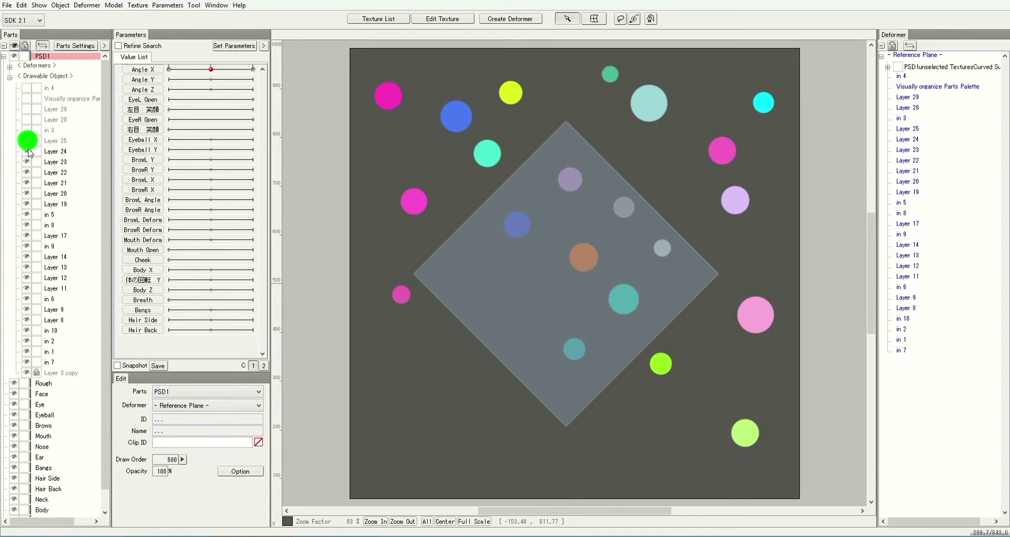
{"action": "left_click_drag", "start_coordinate": [36, 98], "coordinate": [36, 131]}
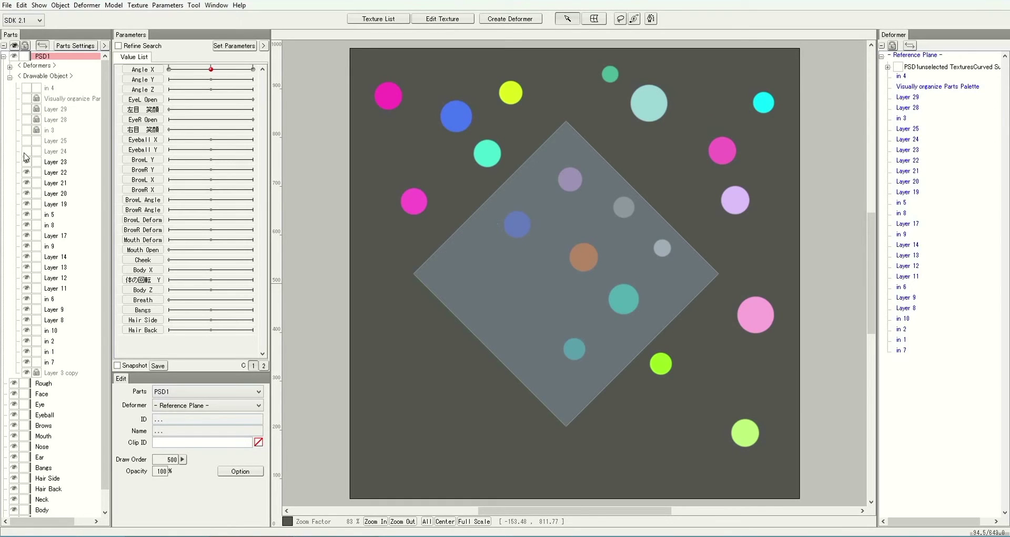
{"action": "left_click_drag", "start_coordinate": [27, 88], "coordinate": [26, 256]}
{"action": "mouse_move", "coordinate": [37, 140]}
{"action": "left_mouse_down"}
{"action": "mouse_move", "coordinate": [40, 257]}
{"action": "mouse_move", "coordinate": [37, 102]}
{"action": "left_mouse_up"}
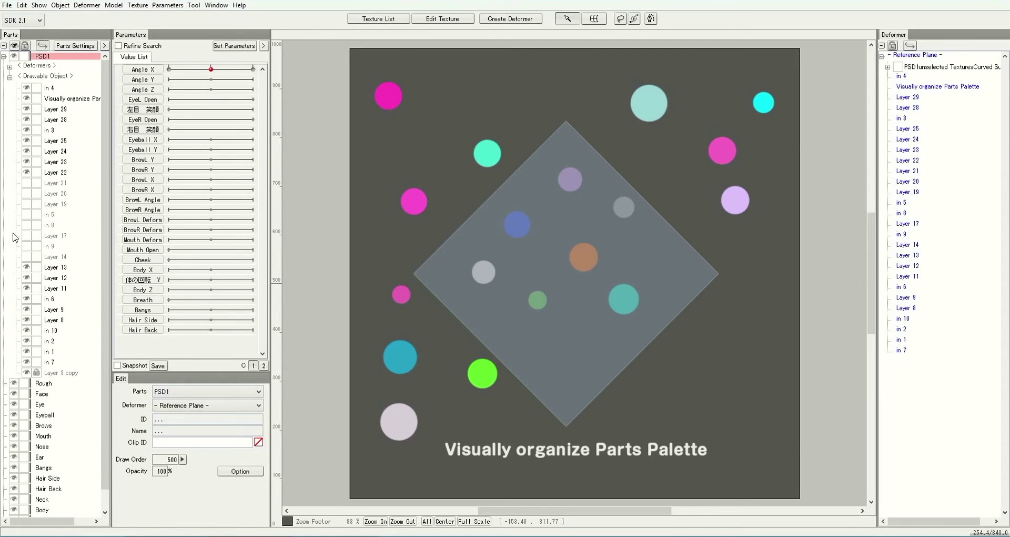
Step: Show Layer 14 through Layer 21 again, toggle the Layer 13 circle, and unlock 'in 9' up to the caption
{"action": "mouse_move", "coordinate": [29, 261]}
{"action": "left_mouse_down"}
{"action": "mouse_move", "coordinate": [31, 127]}
{"action": "mouse_move", "coordinate": [39, 257]}
{"action": "left_mouse_up"}
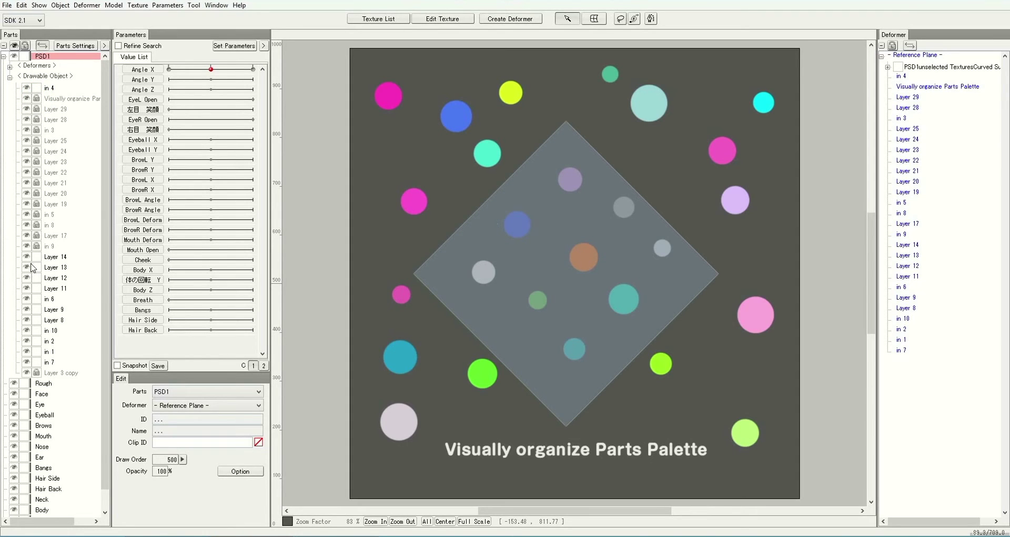
{"action": "left_click", "coordinate": [27, 267]}
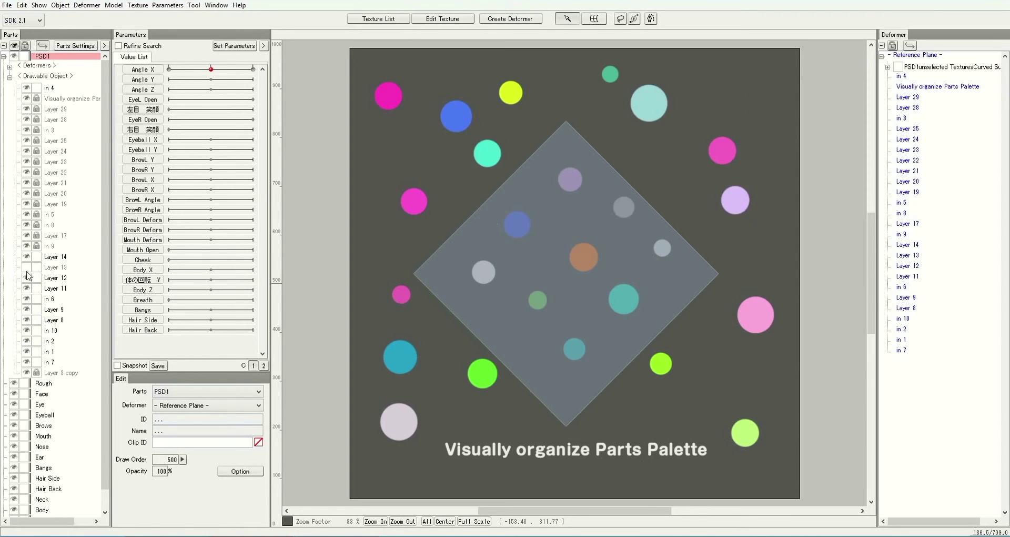
{"action": "left_click", "coordinate": [27, 267]}
{"action": "left_click_drag", "start_coordinate": [40, 247], "coordinate": [39, 104]}
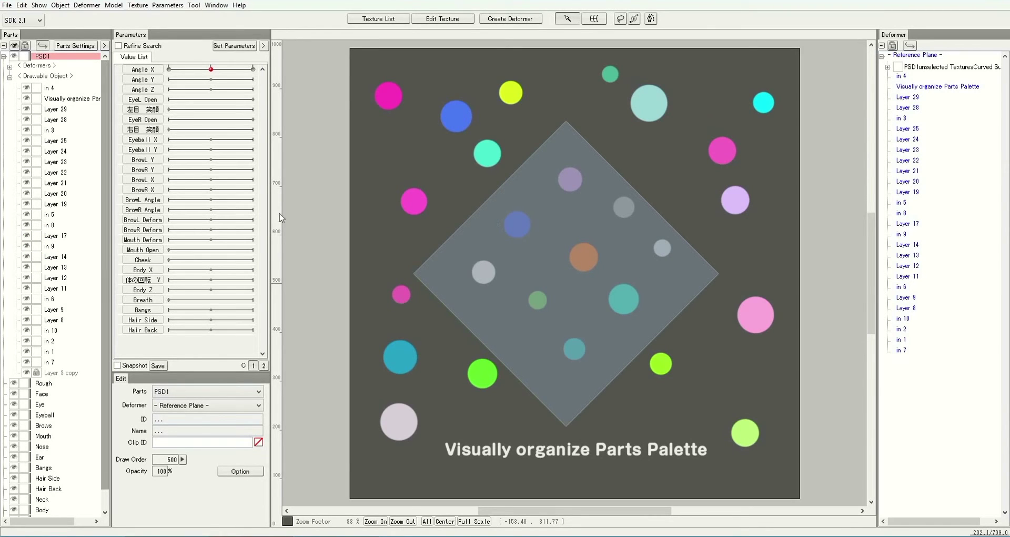
{"action": "left_click", "coordinate": [594, 21]}
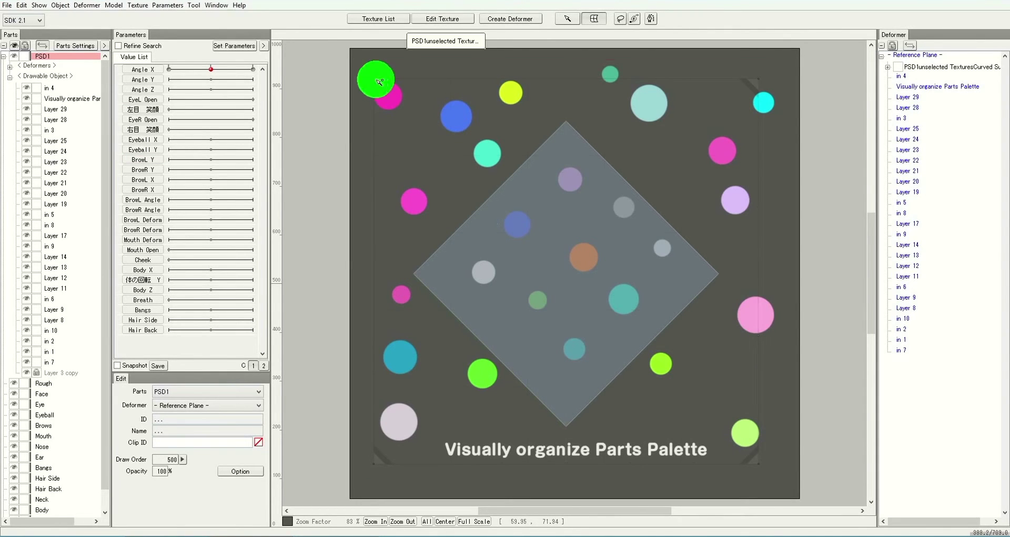
Step: Nudge the curved-surface deformer down-right, then move the yellow-green 'in 8' circle up into the diamond
{"action": "left_click", "coordinate": [375, 80]}
{"action": "mouse_move", "coordinate": [566, 275]}
{"action": "left_mouse_down"}
{"action": "mouse_move", "coordinate": [578, 277]}
{"action": "mouse_move", "coordinate": [574, 269]}
{"action": "left_mouse_up"}
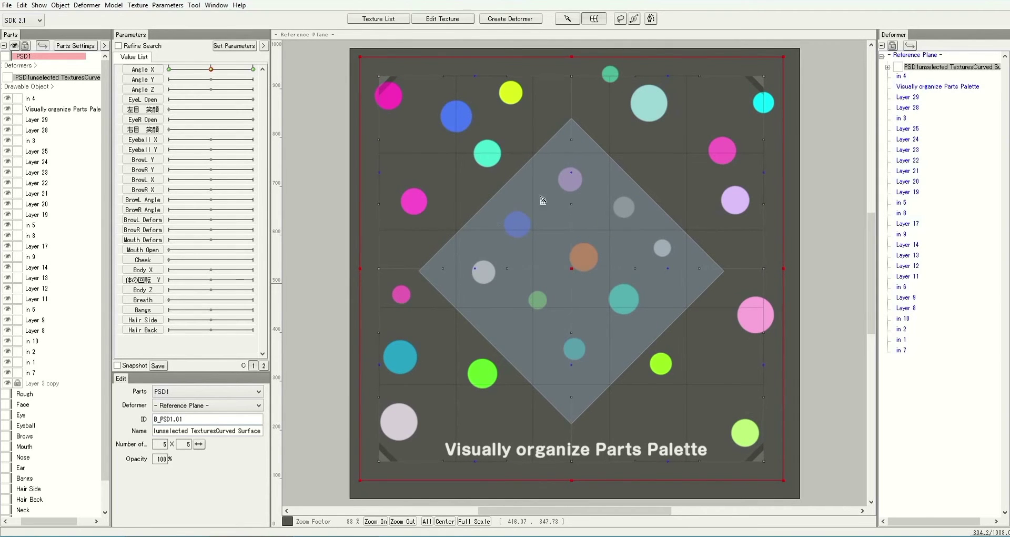
{"action": "key", "text": "Escape"}
{"action": "left_click", "coordinate": [663, 362]}
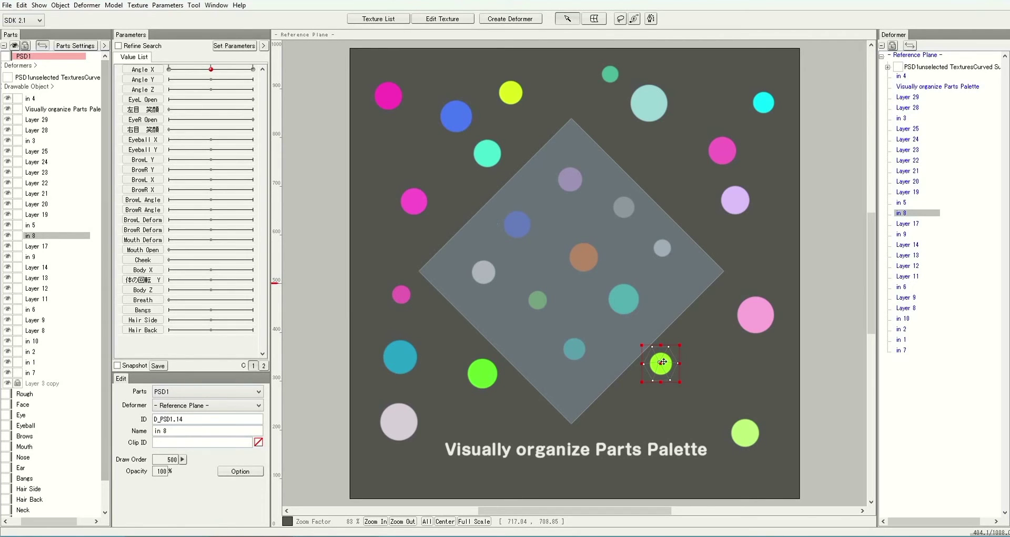
{"action": "mouse_move", "coordinate": [661, 357]}
{"action": "left_mouse_down"}
{"action": "mouse_move", "coordinate": [650, 346]}
{"action": "mouse_move", "coordinate": [660, 278]}
{"action": "left_mouse_up"}
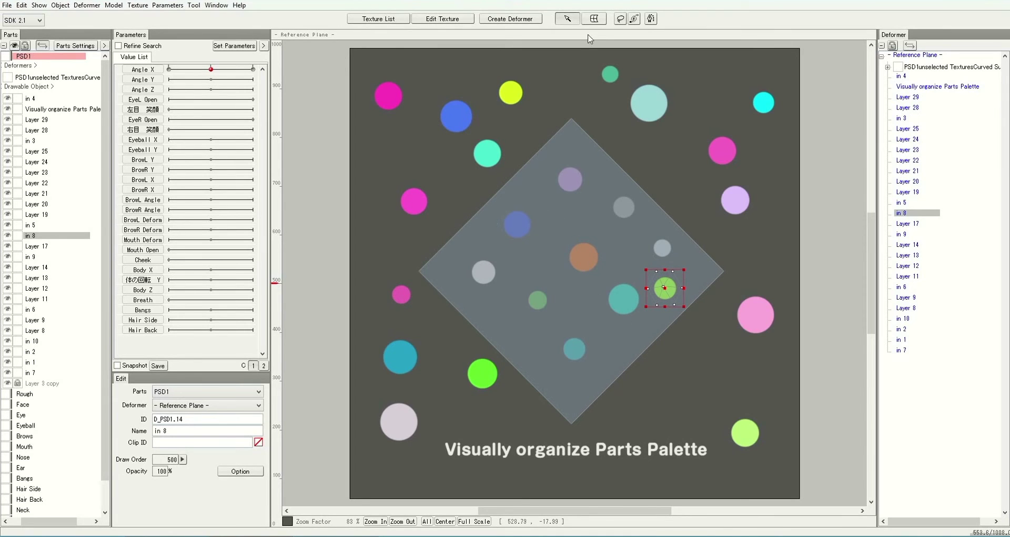
Step: Marquee-select the circles inside the diamond, adding the grey 'in 3' circle and the 'in 9' part
{"action": "left_click", "coordinate": [594, 18]}
{"action": "left_click", "coordinate": [387, 79]}
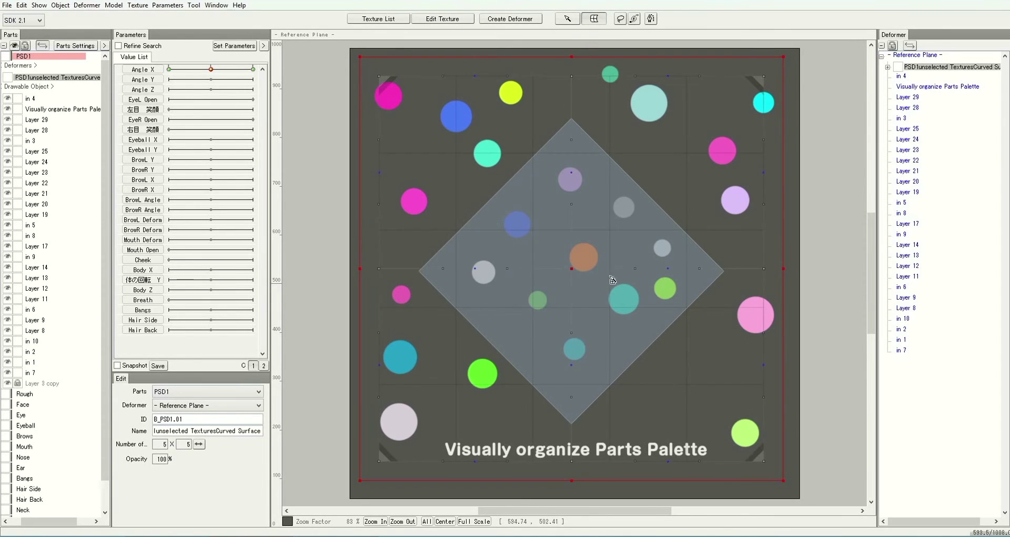
{"action": "left_click", "coordinate": [567, 18]}
{"action": "left_click", "coordinate": [687, 345]}
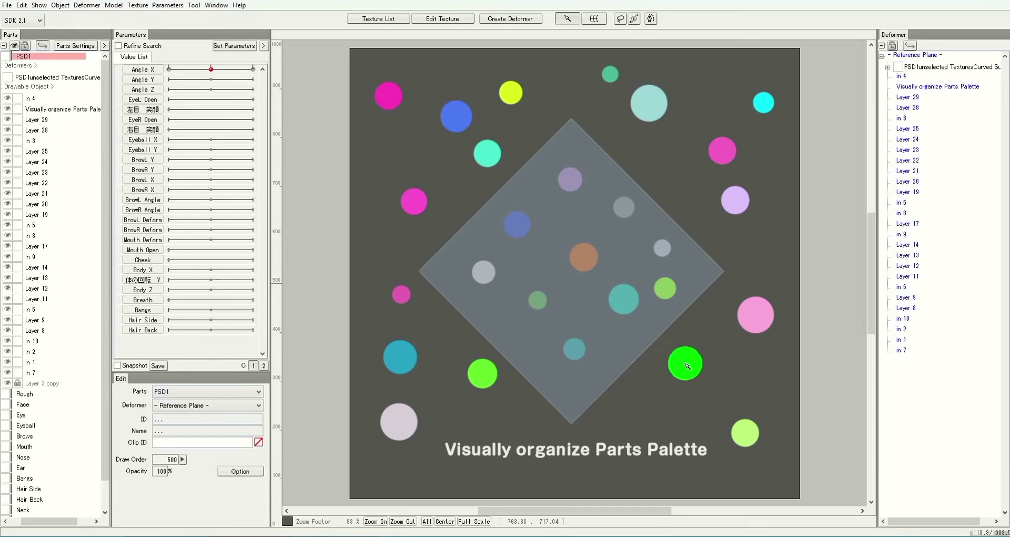
{"action": "left_click_drag", "start_coordinate": [530, 179], "coordinate": [686, 363]}
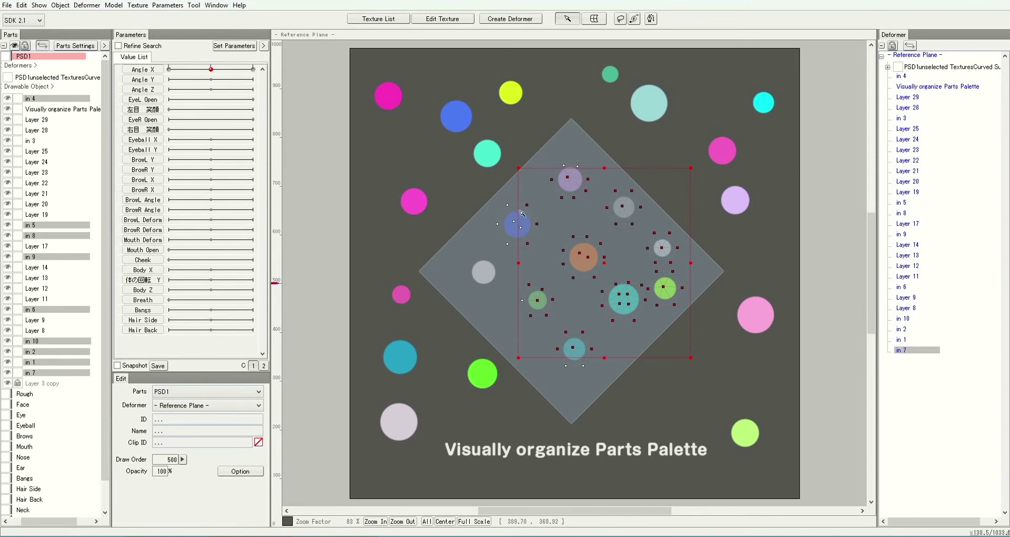
{"action": "left_click", "coordinate": [487, 270], "text": "shift"}
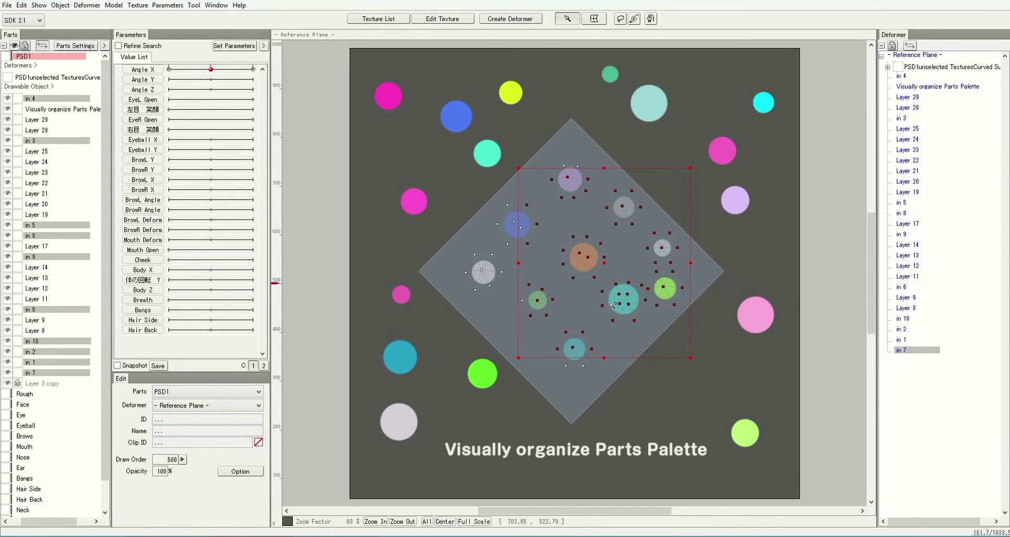
{"action": "left_click", "coordinate": [38, 99], "text": "ctrl"}
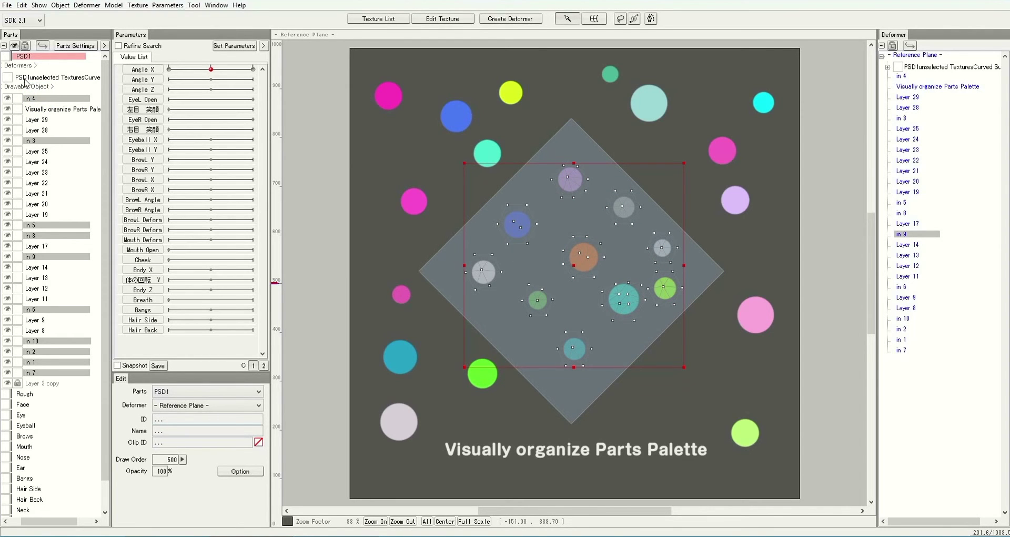
Step: Expand the curved-surface deformer, then reselect the diamond's circles plus the left grey circle
{"action": "left_click", "coordinate": [888, 68]}
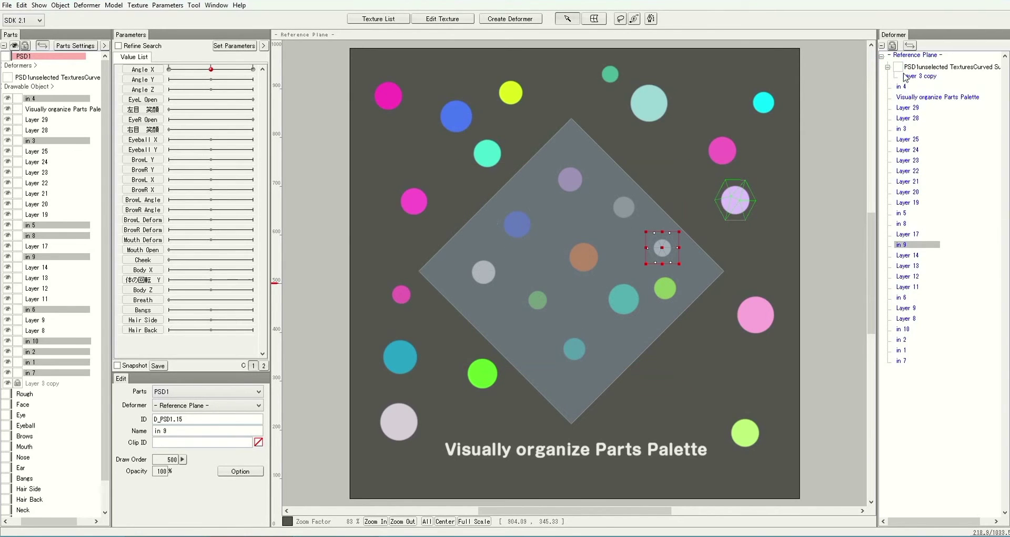
{"action": "left_click", "coordinate": [921, 76]}
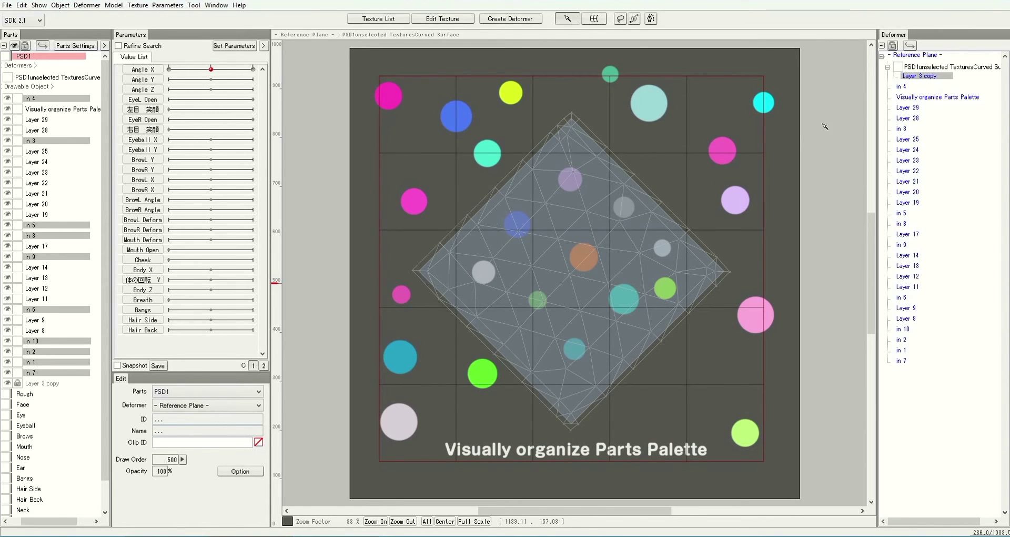
{"action": "left_click", "coordinate": [803, 144]}
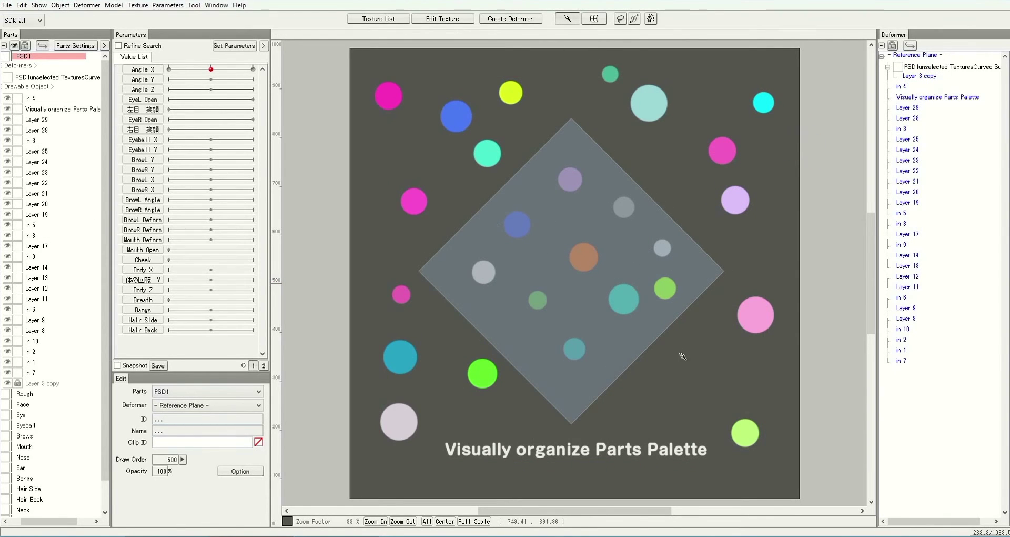
{"action": "left_click_drag", "start_coordinate": [683, 358], "coordinate": [529, 183]}
{"action": "left_click", "coordinate": [483, 270], "text": "shift"}
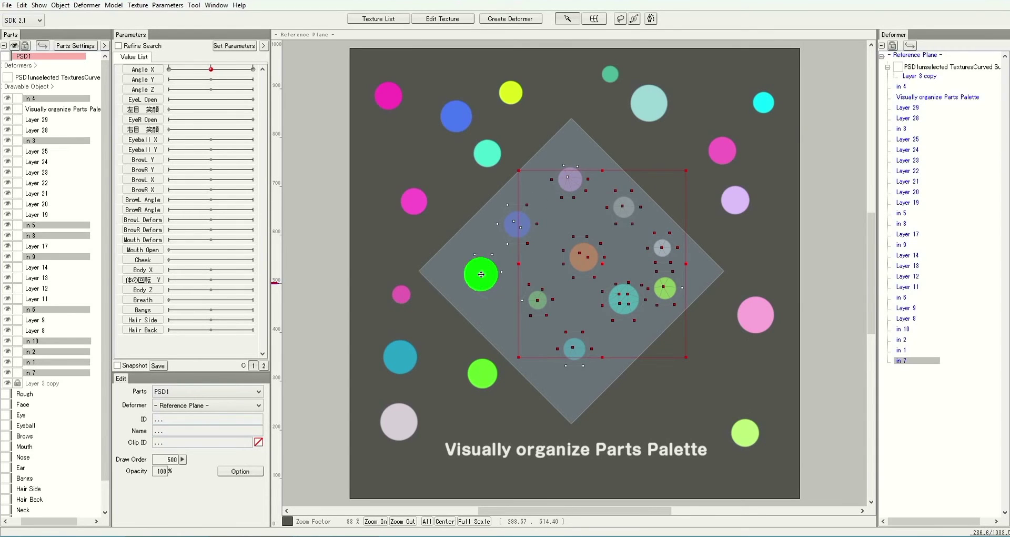
{"action": "left_click", "coordinate": [45, 100]}
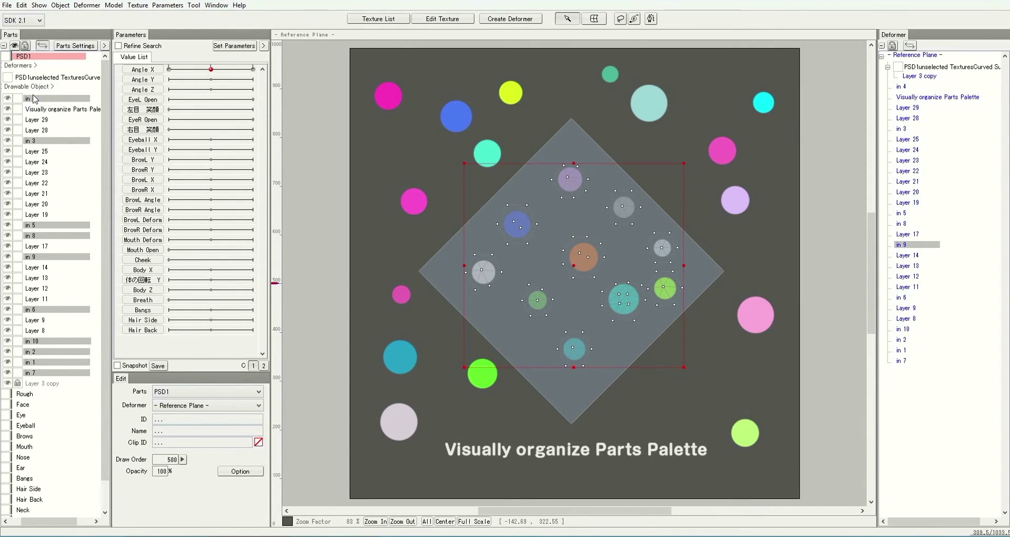
Step: Drag the selected circle parts into the curved-surface deformer and shift the deformer slightly up
{"action": "left_click", "coordinate": [37, 99]}
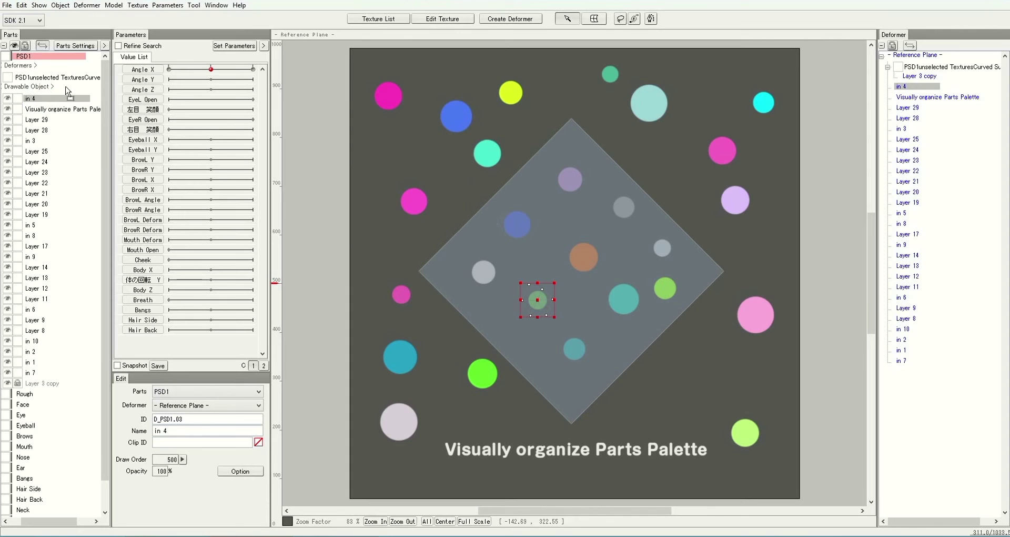
{"action": "left_click_drag", "start_coordinate": [63, 74], "coordinate": [68, 81]}
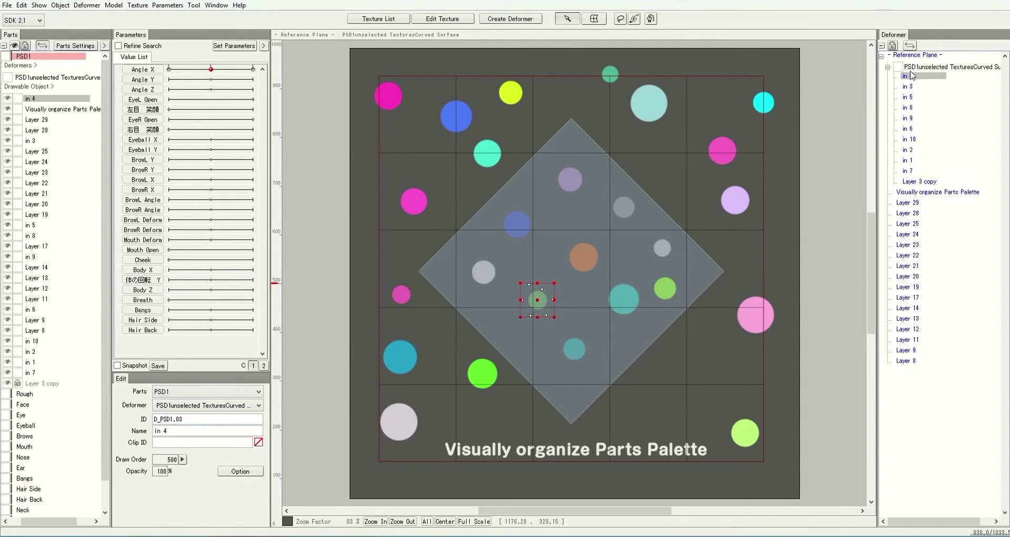
{"action": "left_click", "coordinate": [927, 67]}
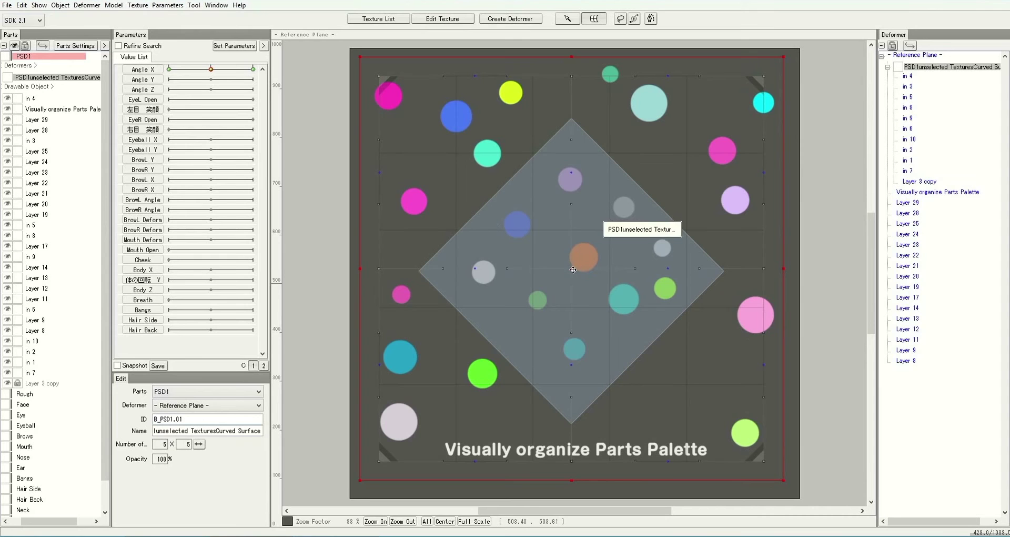
{"action": "left_click_drag", "start_coordinate": [573, 270], "coordinate": [574, 264]}
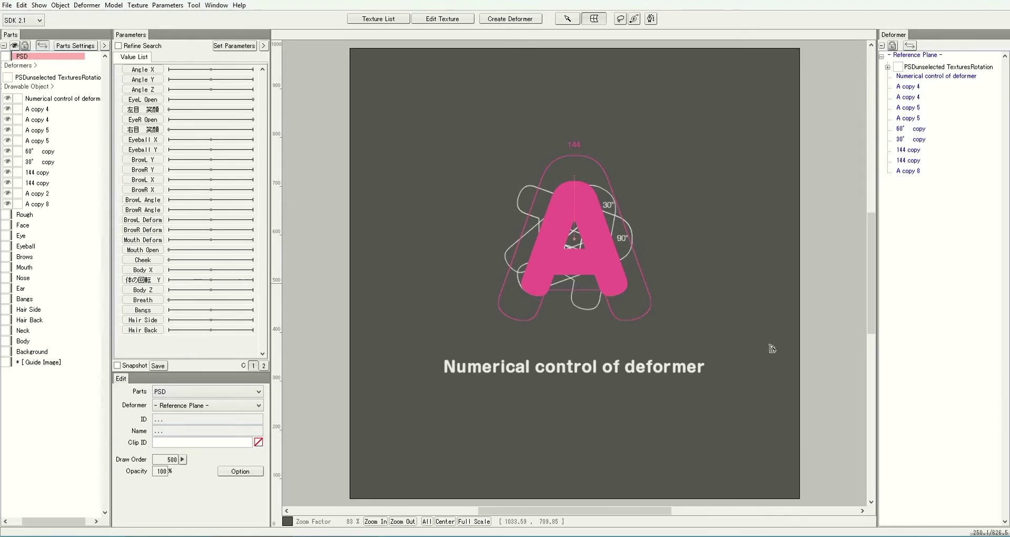
Step: Select the pink A's PSDunselected TexturesRotation deformer to expose its Angle and Zoom fields
{"action": "left_click", "coordinate": [575, 245]}
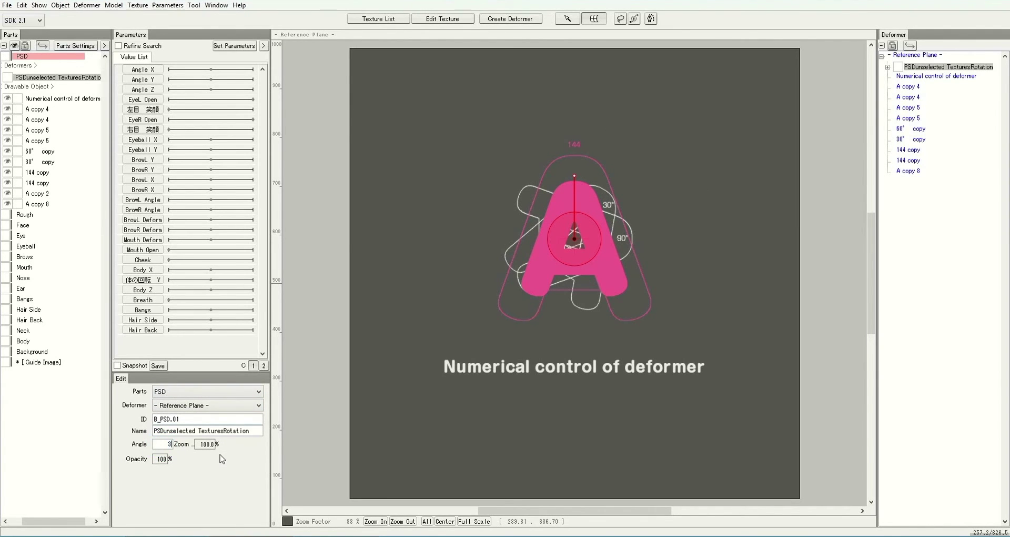
{"action": "type", "text": "30"}
{"action": "key", "text": "Return"}
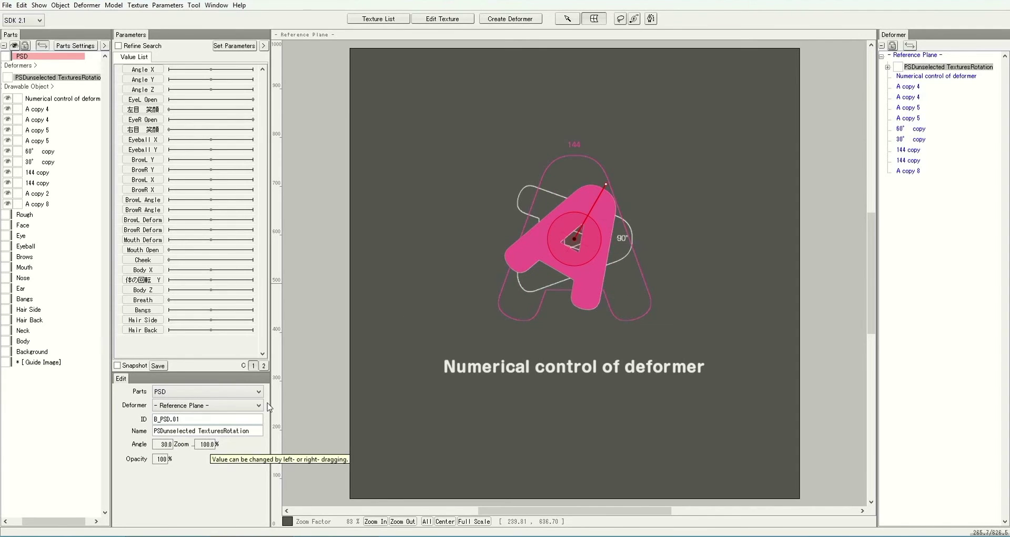
{"action": "double_click", "coordinate": [164, 444]}
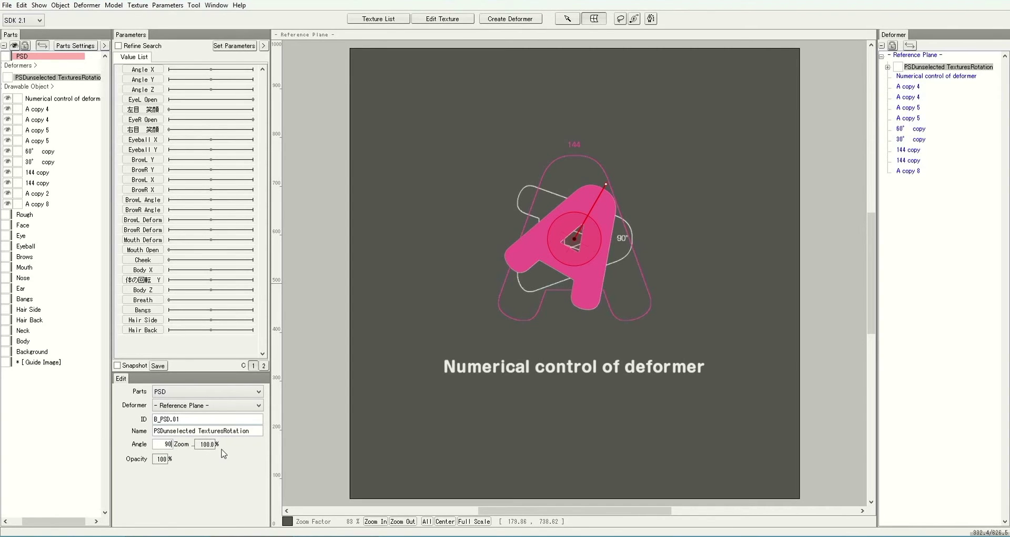
{"action": "type", "text": "90"}
{"action": "key", "text": "Return"}
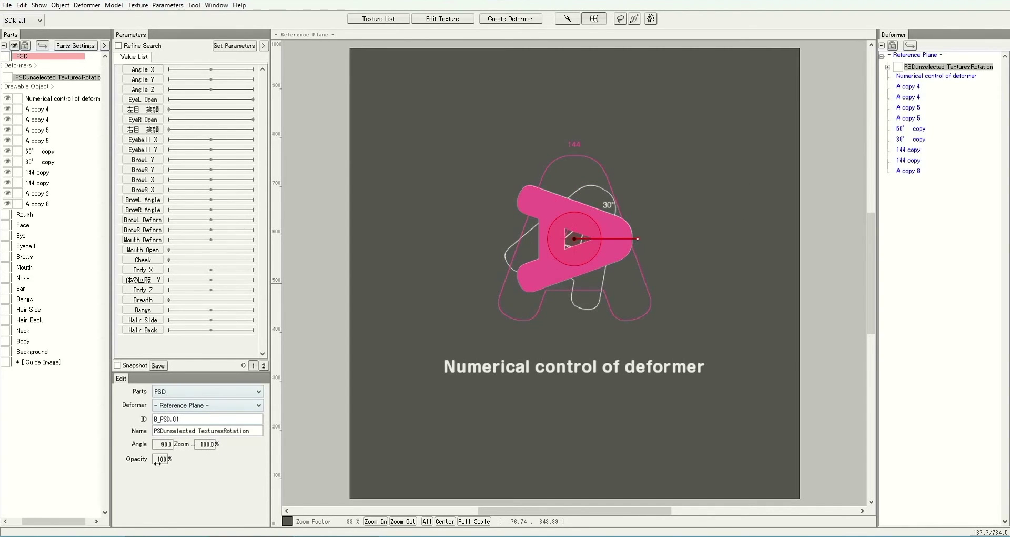
{"action": "double_click", "coordinate": [165, 444]}
{"action": "type", "text": "82.1"}
{"action": "key", "text": "Return"}
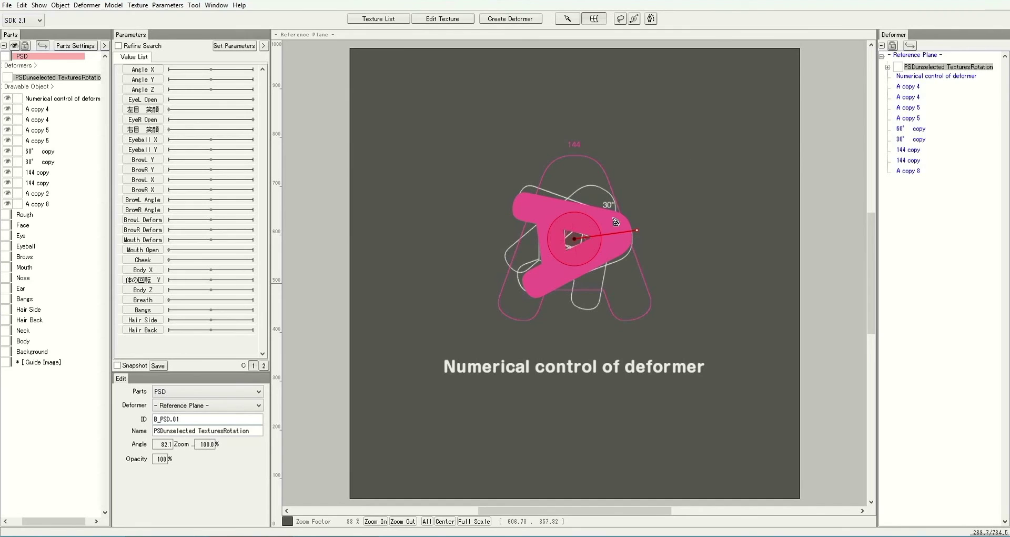
{"action": "double_click", "coordinate": [166, 443]}
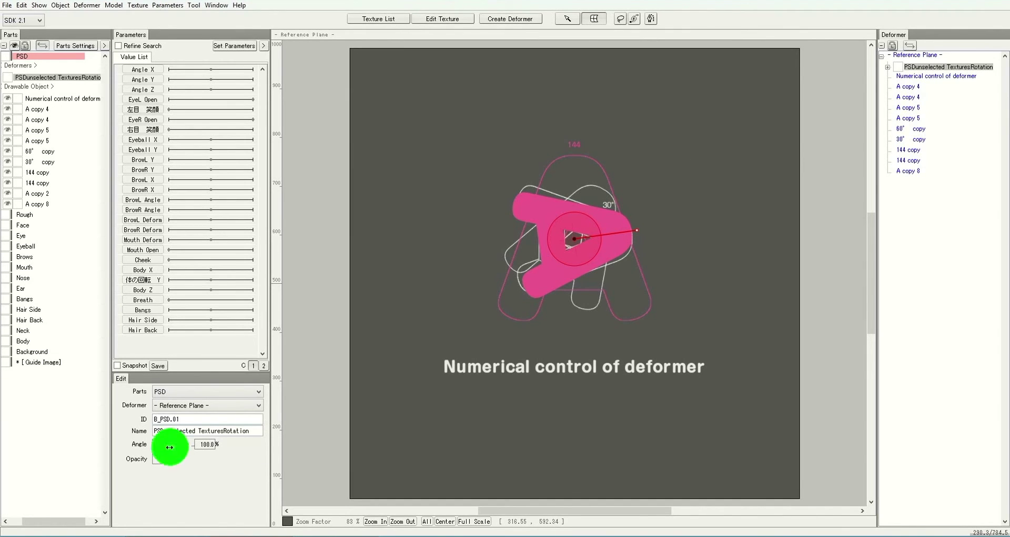
{"action": "type", "text": "0"}
{"action": "key", "text": "Return"}
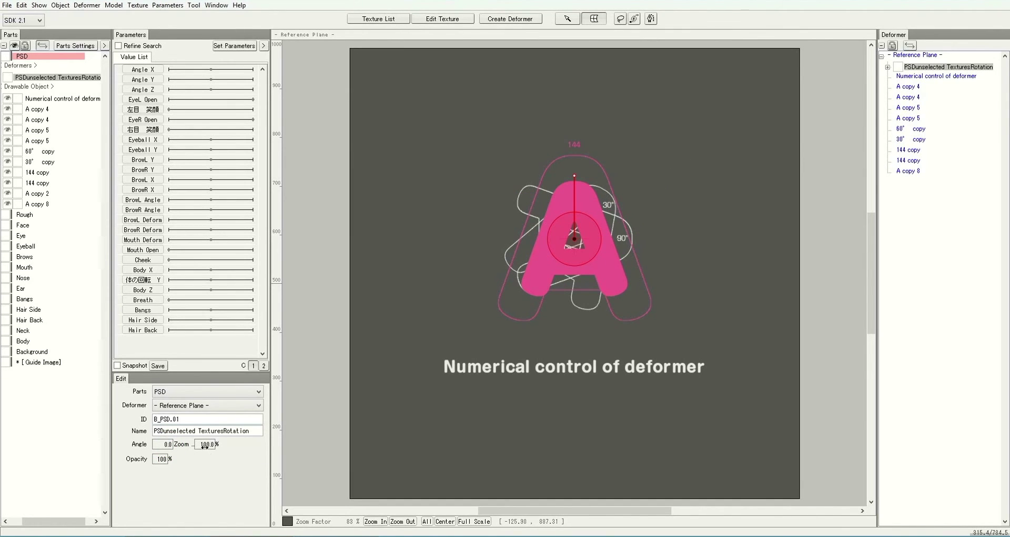
{"action": "double_click", "coordinate": [204, 444]}
{"action": "type", "text": "144"}
{"action": "key", "text": "Return"}
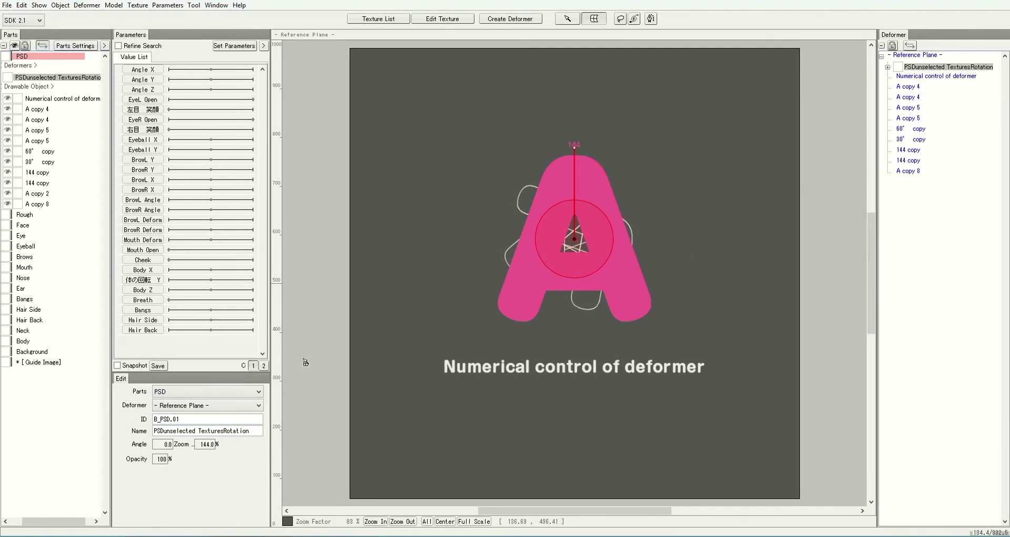
{"action": "type", "text": "100"}
{"action": "key", "text": "Return"}
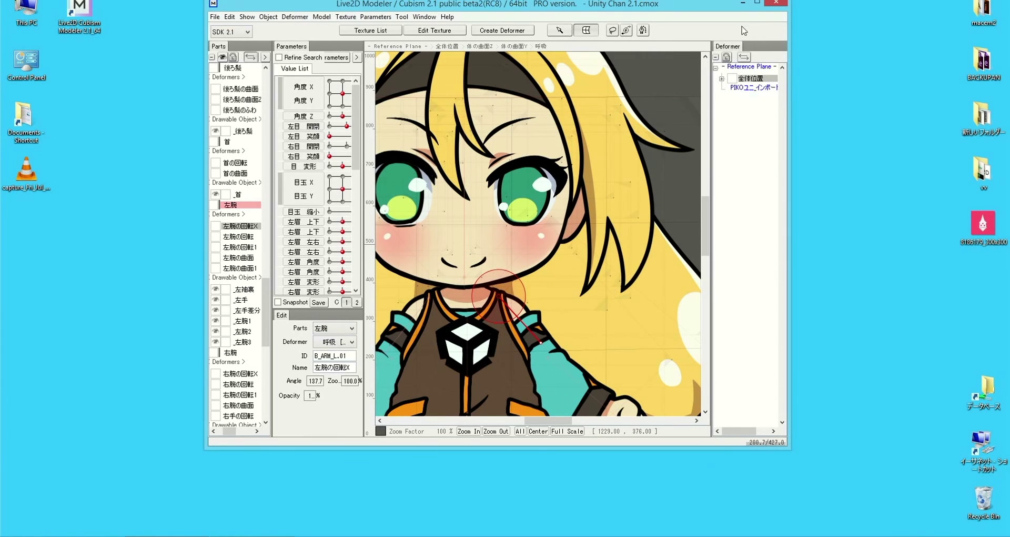
Step: Maximize the modeler window, then restore it to its smaller size with Super+Down
{"action": "left_click", "coordinate": [757, 4]}
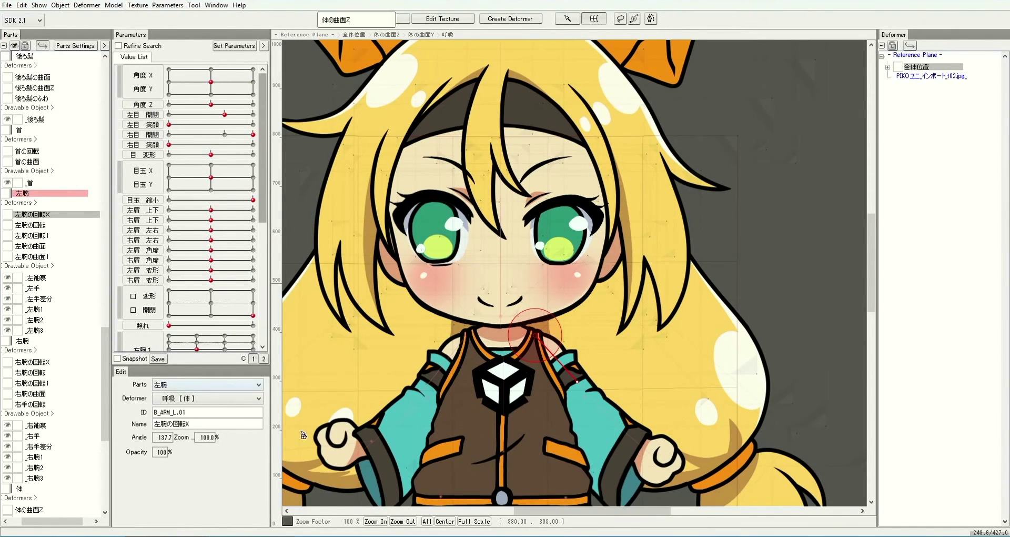
{"action": "key", "text": "super+Down"}
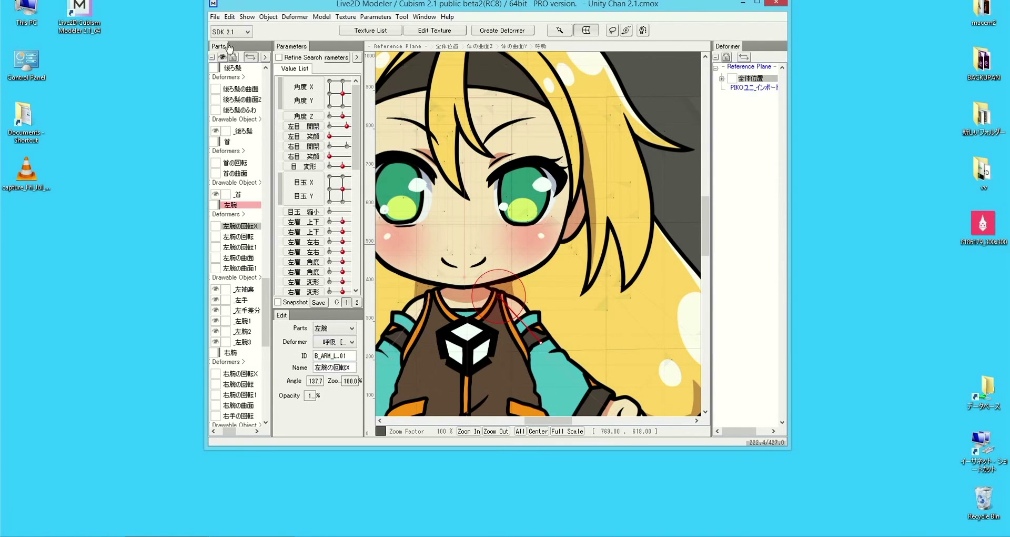
Step: Float the Parts and Parameters palettes as separate windows and enlarge the Parameters window
{"action": "left_click_drag", "start_coordinate": [206, 66], "coordinate": [171, 73]}
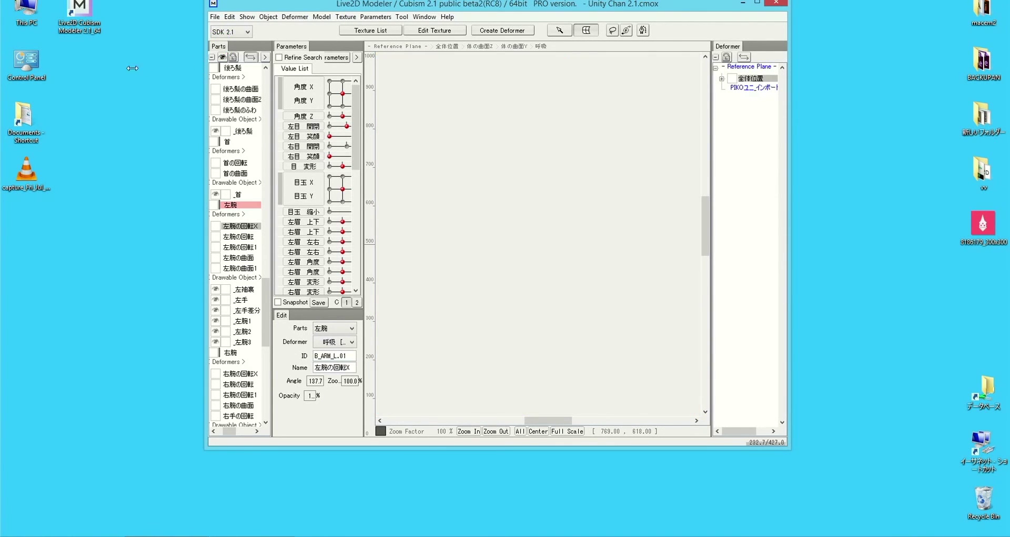
{"action": "mouse_move", "coordinate": [108, 65]}
{"action": "left_mouse_down"}
{"action": "mouse_move", "coordinate": [134, 53]}
{"action": "mouse_move", "coordinate": [133, 96]}
{"action": "left_mouse_up"}
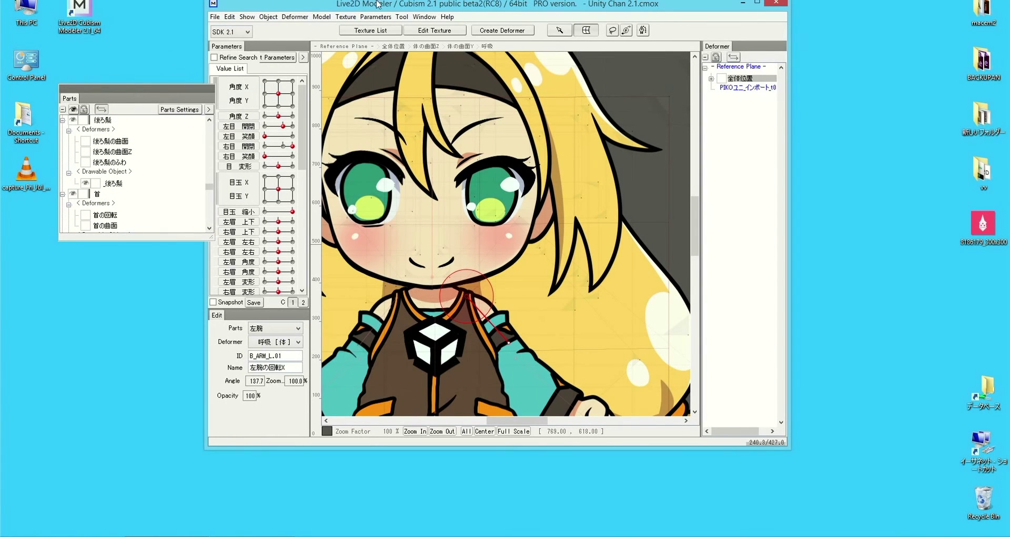
{"action": "left_click_drag", "start_coordinate": [392, 5], "coordinate": [471, 5]}
{"action": "mouse_move", "coordinate": [305, 46]}
{"action": "left_mouse_down"}
{"action": "mouse_move", "coordinate": [158, 244]}
{"action": "mouse_move", "coordinate": [119, 243]}
{"action": "mouse_move", "coordinate": [100, 104]}
{"action": "left_mouse_up"}
{"action": "left_click", "coordinate": [107, 262]}
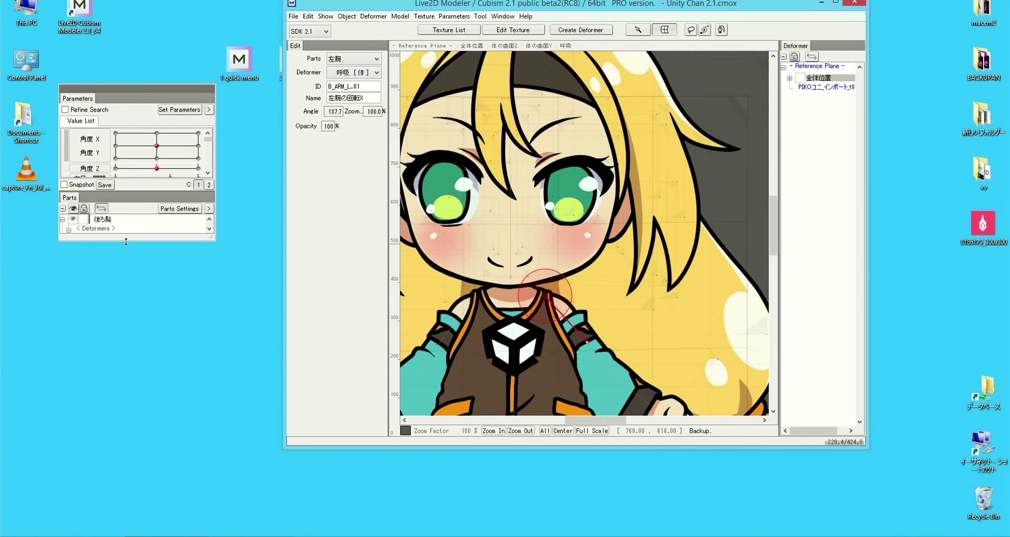
{"action": "left_click_drag", "start_coordinate": [126, 242], "coordinate": [126, 463]}
{"action": "left_click_drag", "start_coordinate": [154, 87], "coordinate": [138, 62]}
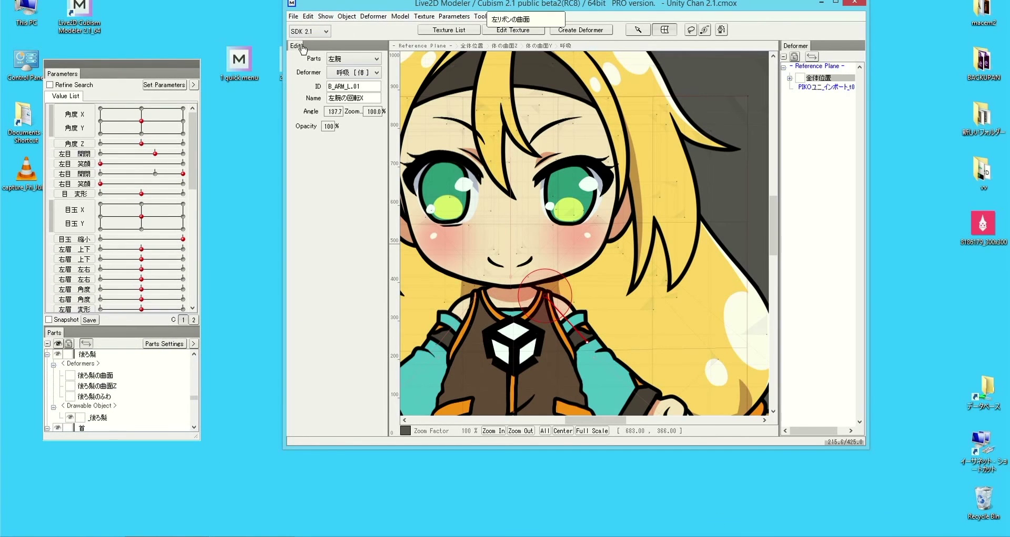
Step: Float the Edit and Deformer palettes, resize and reposition windows, then dock Parameters back
{"action": "left_click_drag", "start_coordinate": [301, 49], "coordinate": [249, 114]}
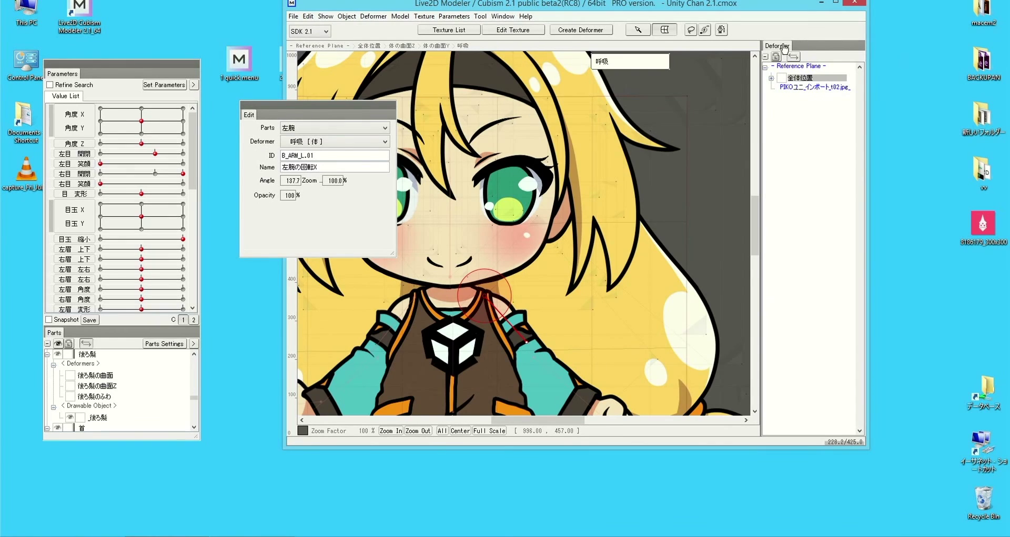
{"action": "left_click_drag", "start_coordinate": [786, 49], "coordinate": [887, 9]}
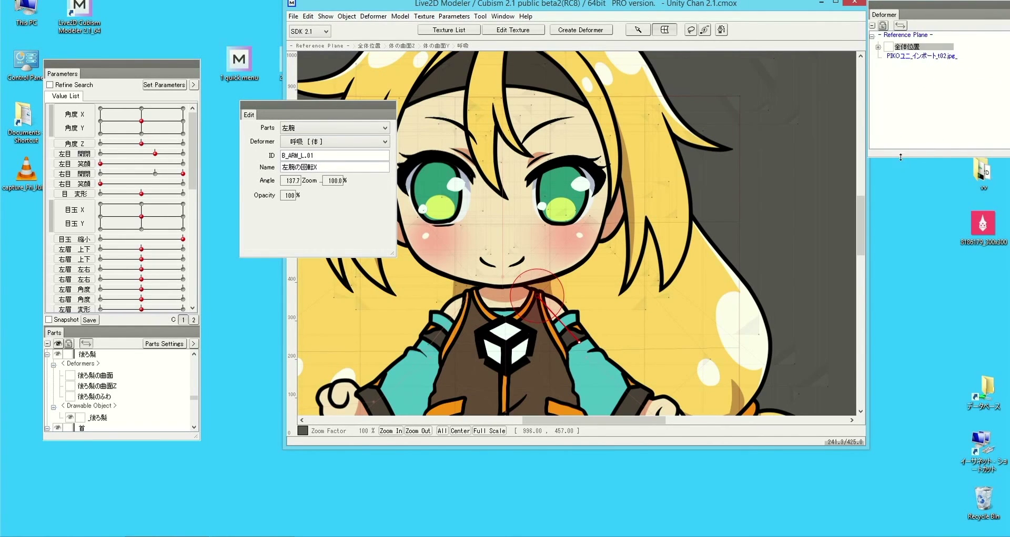
{"action": "left_click_drag", "start_coordinate": [901, 156], "coordinate": [929, 379]}
{"action": "mouse_move", "coordinate": [274, 111]}
{"action": "left_mouse_down"}
{"action": "mouse_move", "coordinate": [195, 312]}
{"action": "mouse_move", "coordinate": [647, 303]}
{"action": "left_mouse_up"}
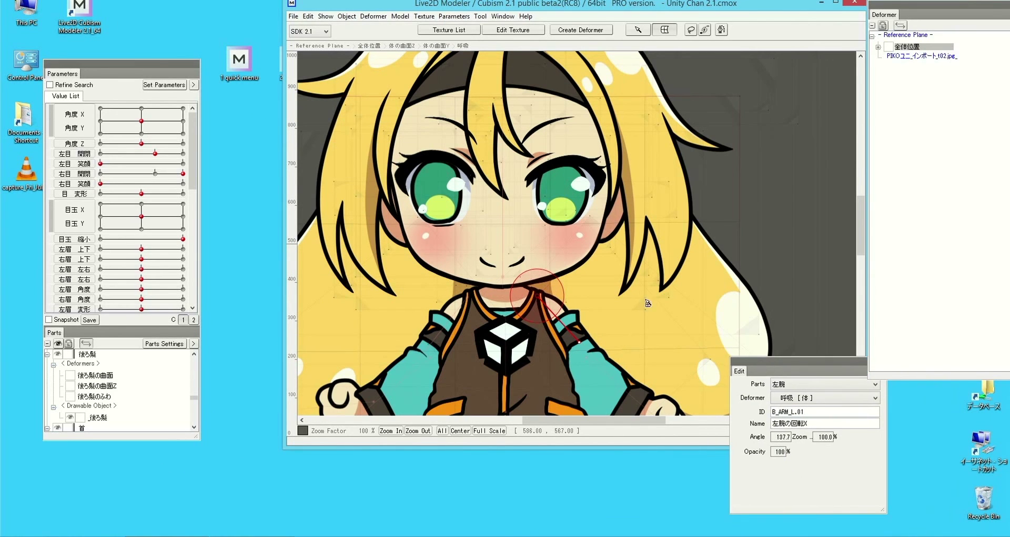
{"action": "mouse_move", "coordinate": [285, 446]}
{"action": "left_mouse_down"}
{"action": "mouse_move", "coordinate": [278, 463]}
{"action": "mouse_move", "coordinate": [145, 528]}
{"action": "left_mouse_up"}
{"action": "left_click_drag", "start_coordinate": [600, 10], "coordinate": [612, 14]}
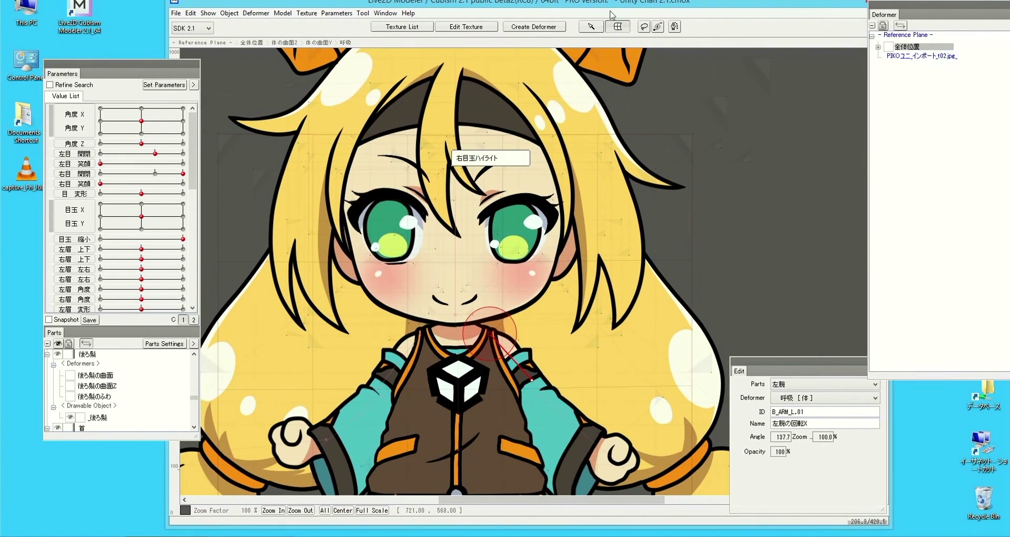
{"action": "left_click_drag", "start_coordinate": [73, 76], "coordinate": [182, 56]}
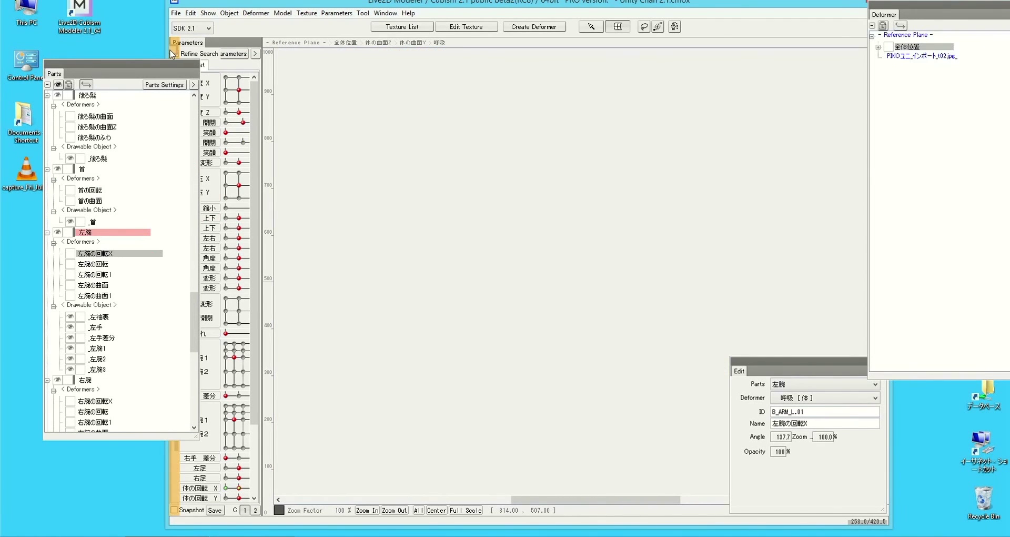
Step: Dock the floating Parts, Edit and Deformer palettes back into the main window
{"action": "left_click_drag", "start_coordinate": [172, 54], "coordinate": [174, 55]}
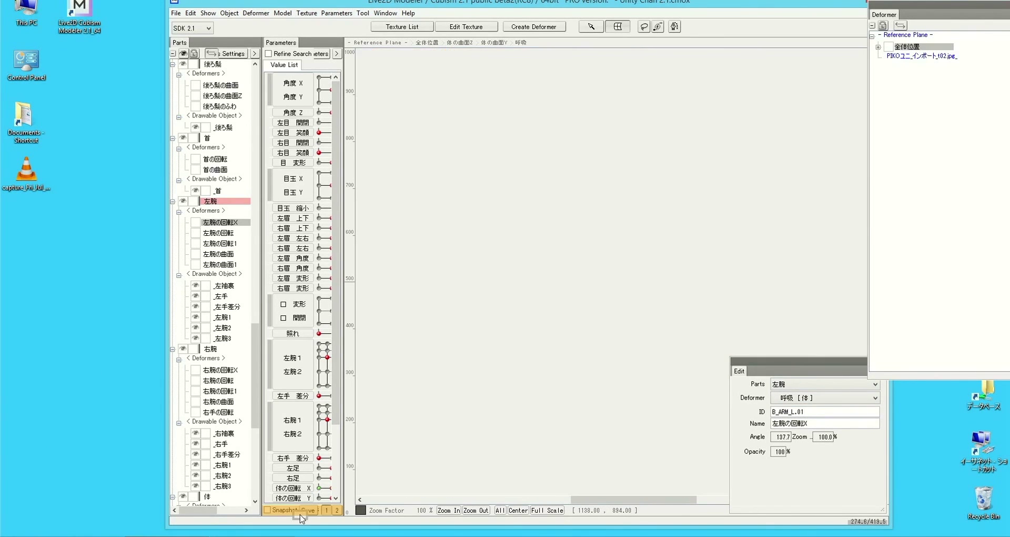
{"action": "left_click_drag", "start_coordinate": [301, 519], "coordinate": [301, 518]}
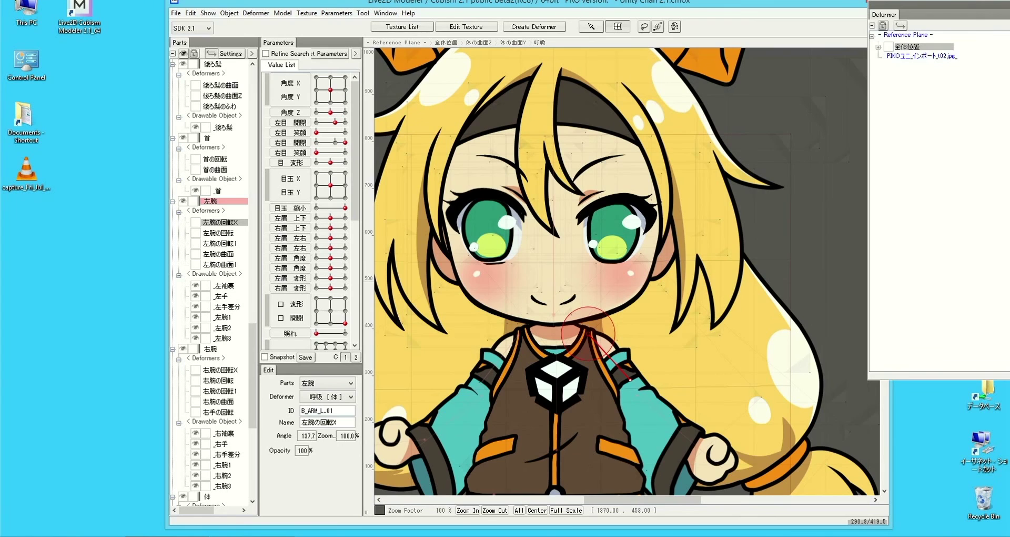
{"action": "mouse_move", "coordinate": [884, 15]}
{"action": "left_mouse_down"}
{"action": "mouse_move", "coordinate": [877, 106]}
{"action": "mouse_move", "coordinate": [890, 421]}
{"action": "left_mouse_up"}
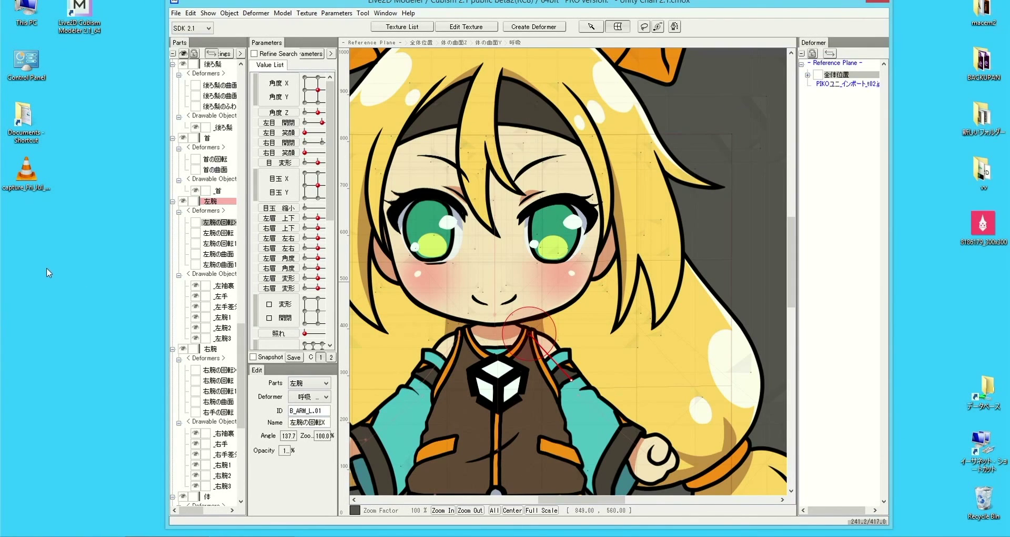